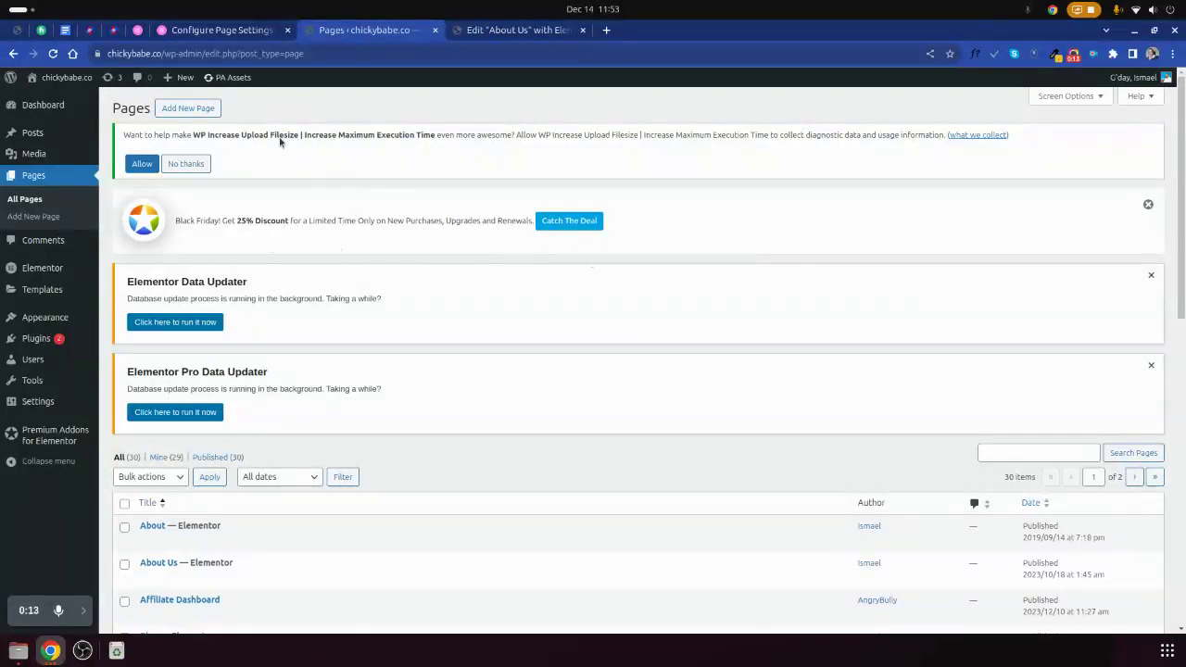
- Open a new page editor in a separate browser tab and title the page Money
click(25, 217)
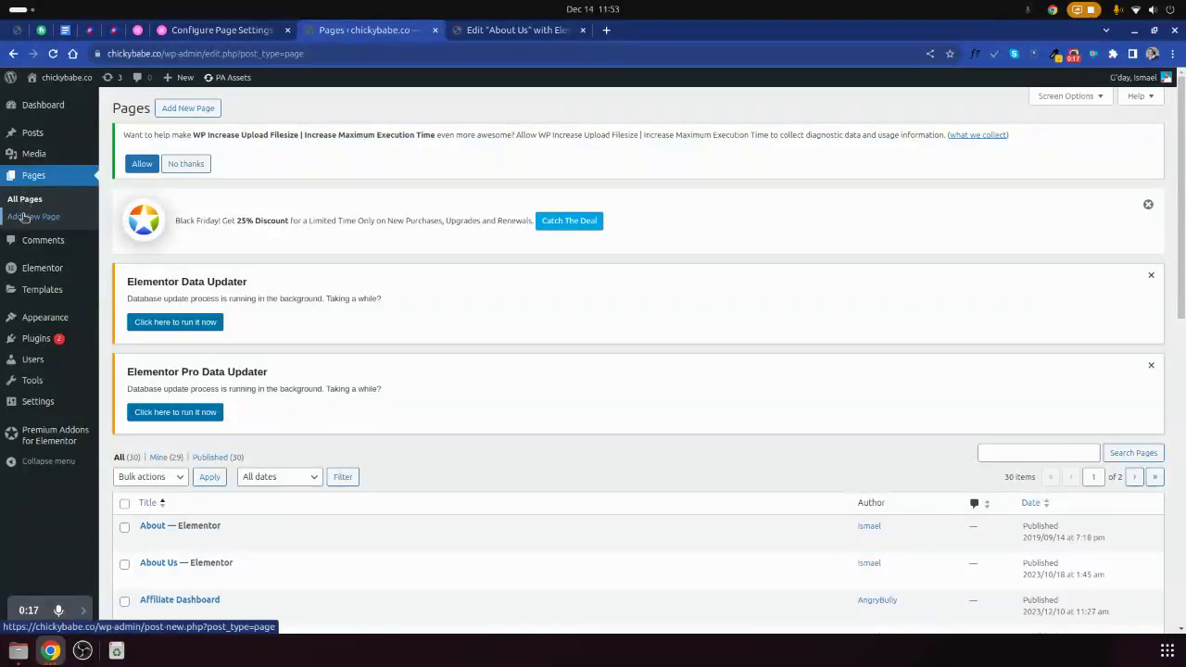
right_click(25, 218)
click(60, 228)
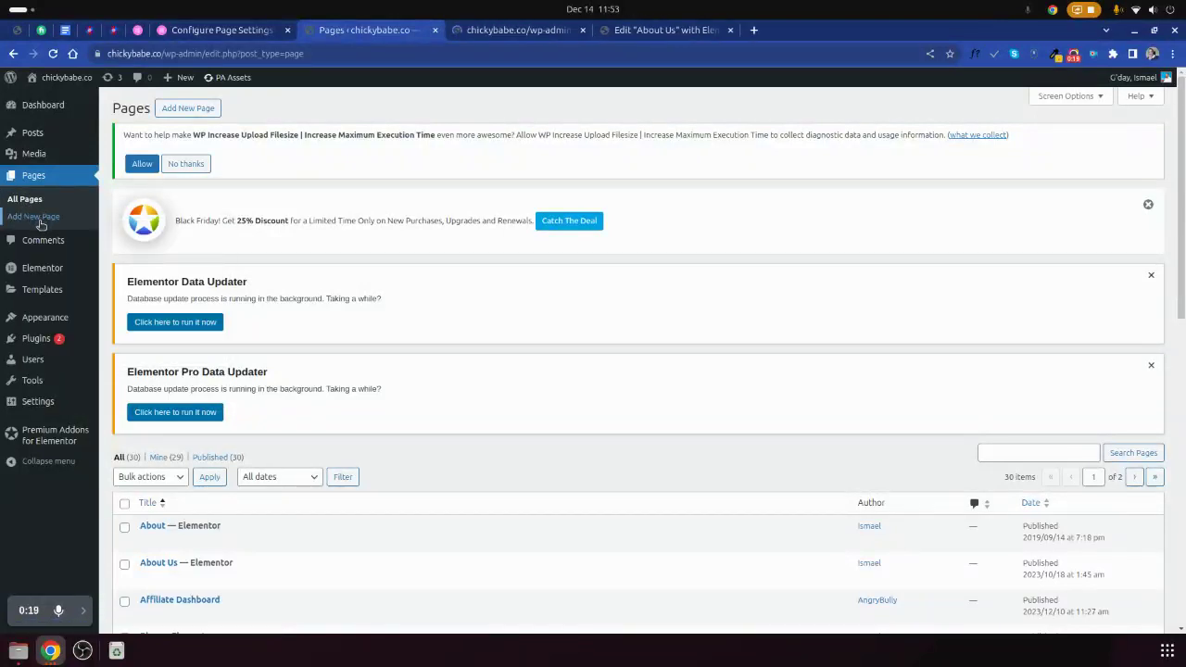
click(448, 35)
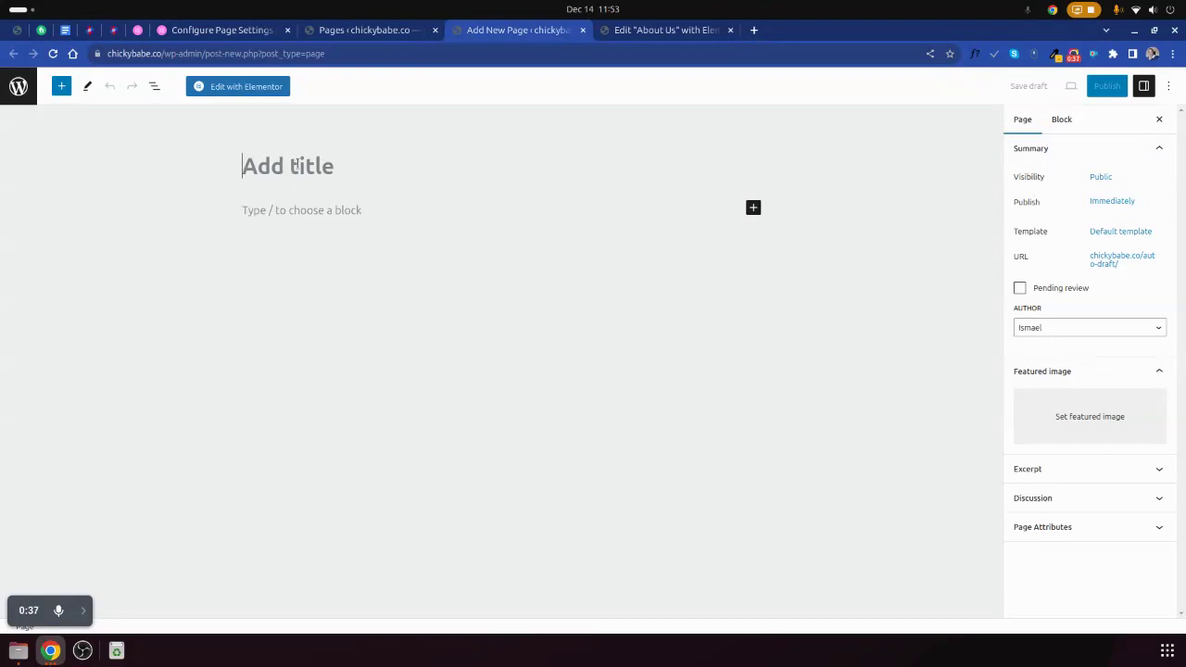
text(Money)
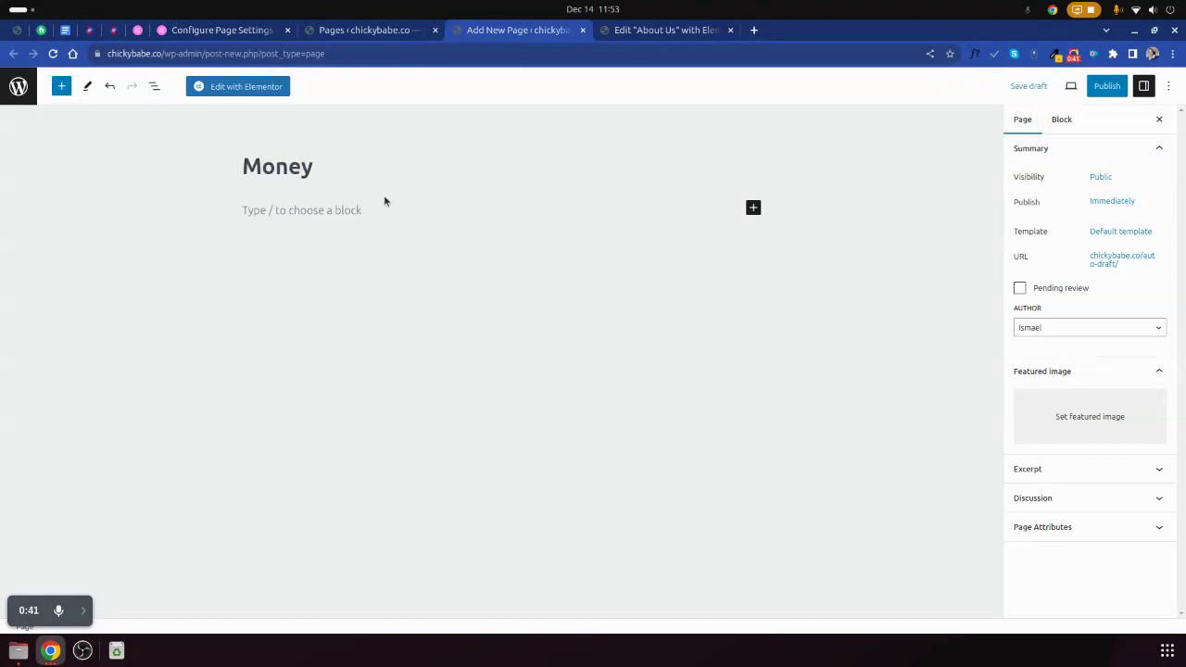
- Examine the visibility options in the Money page's settings
click(287, 211)
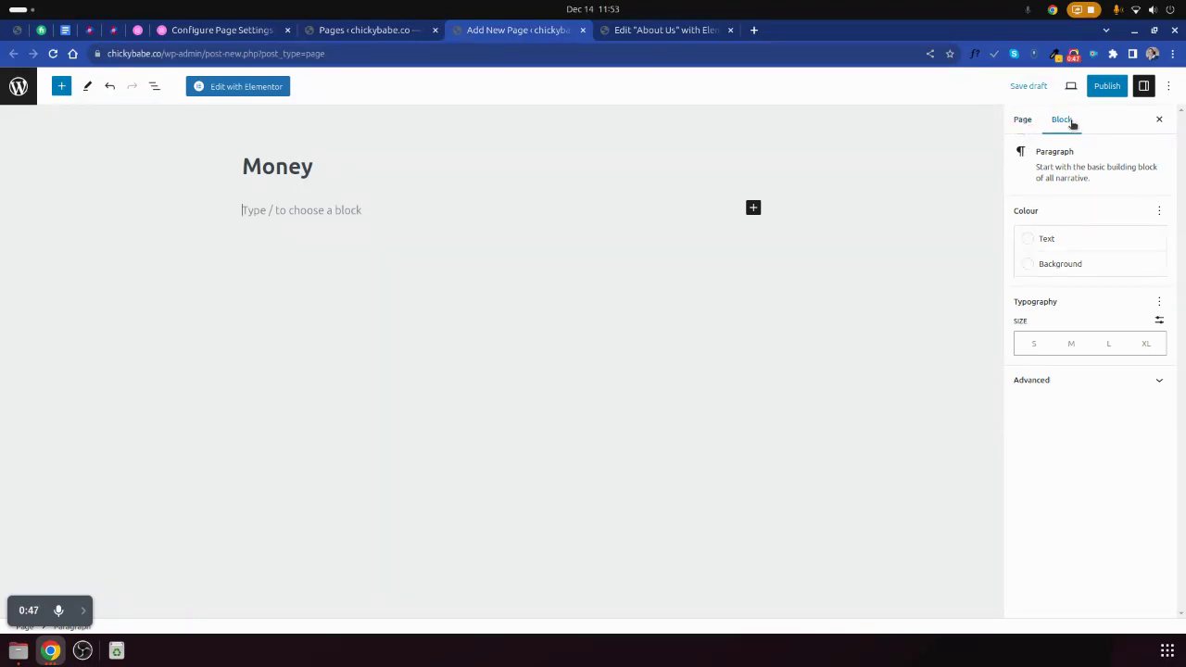
click(1024, 120)
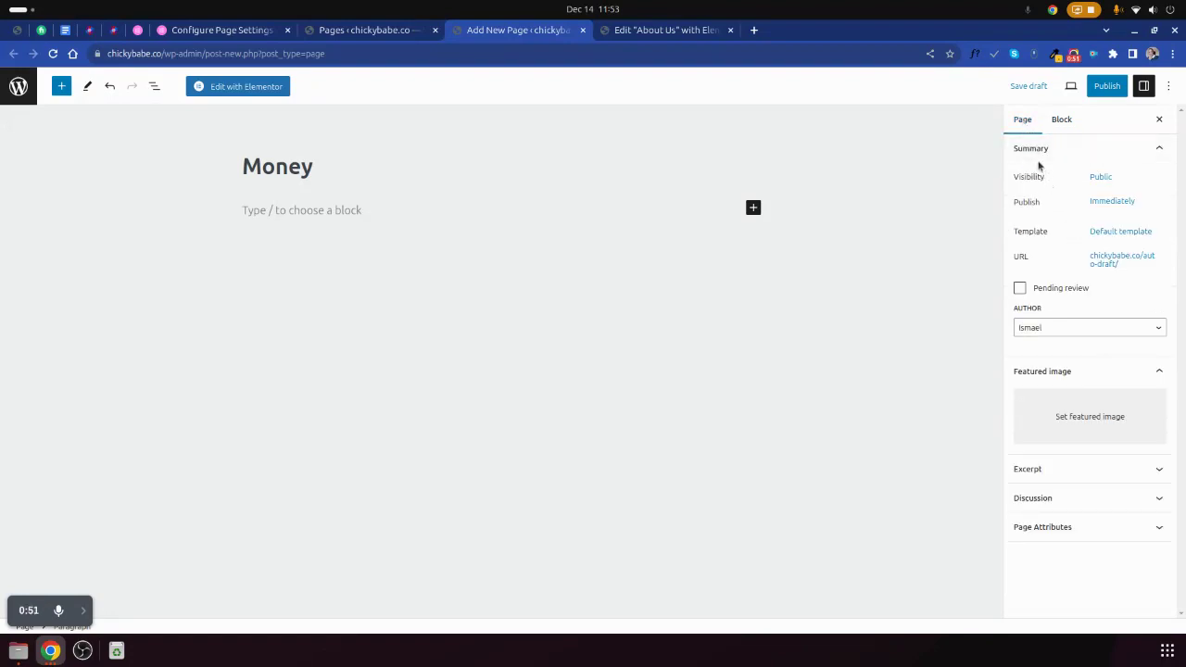
click(1101, 177)
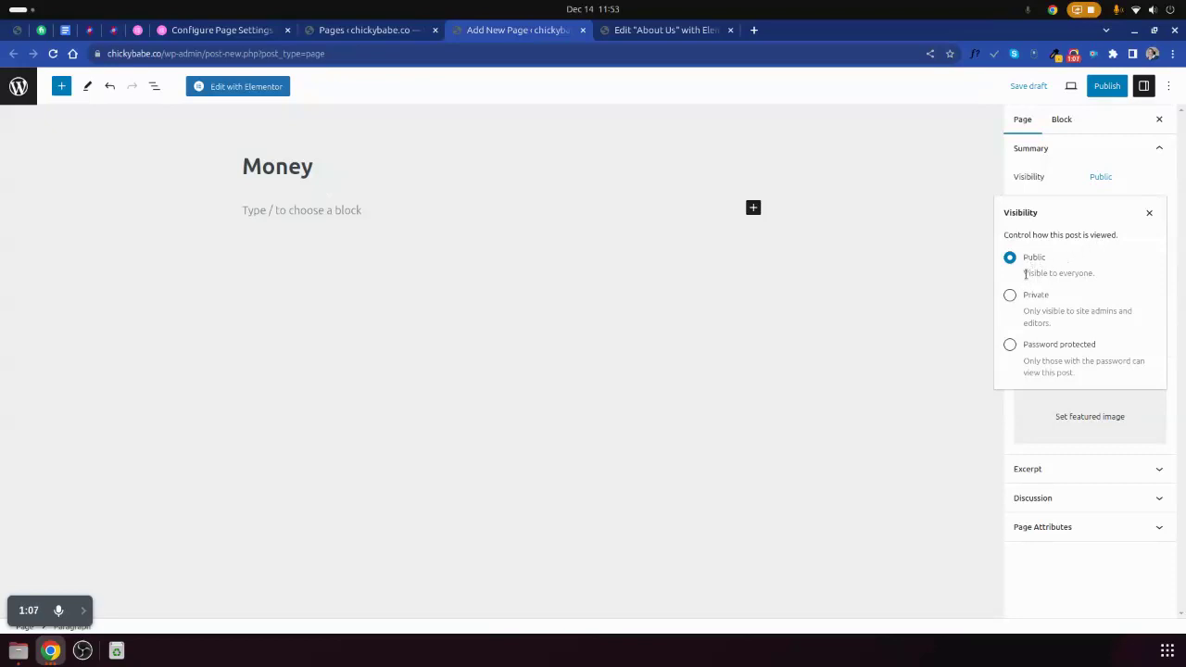
drag(1026, 274, 1105, 278)
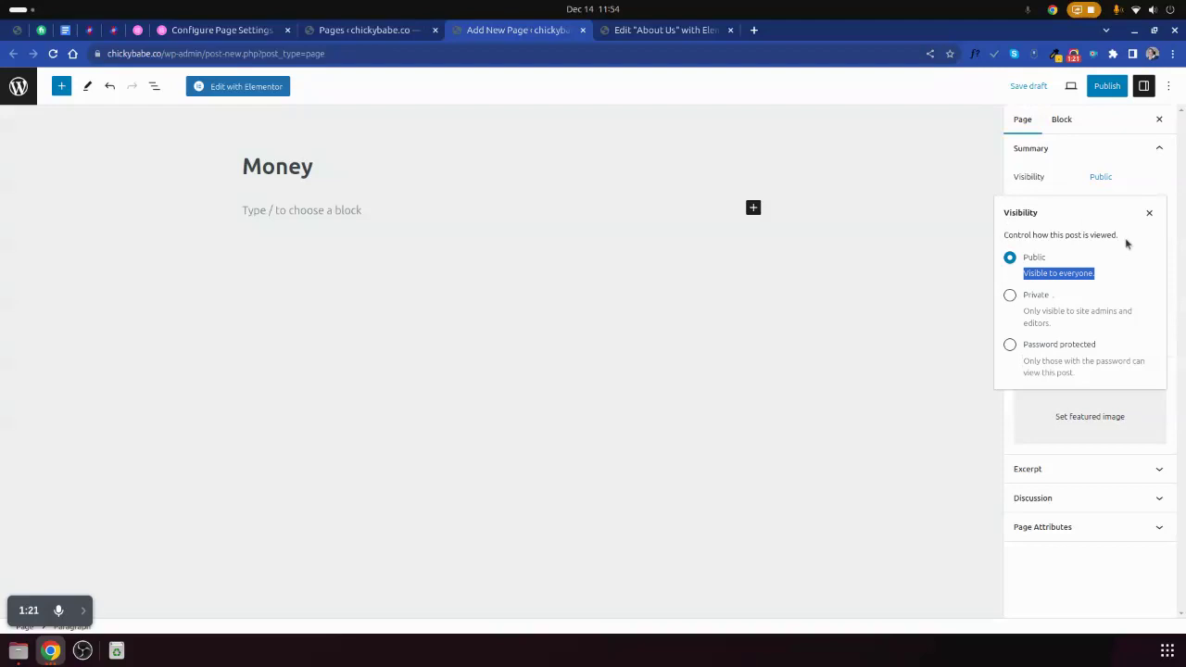
click(1149, 215)
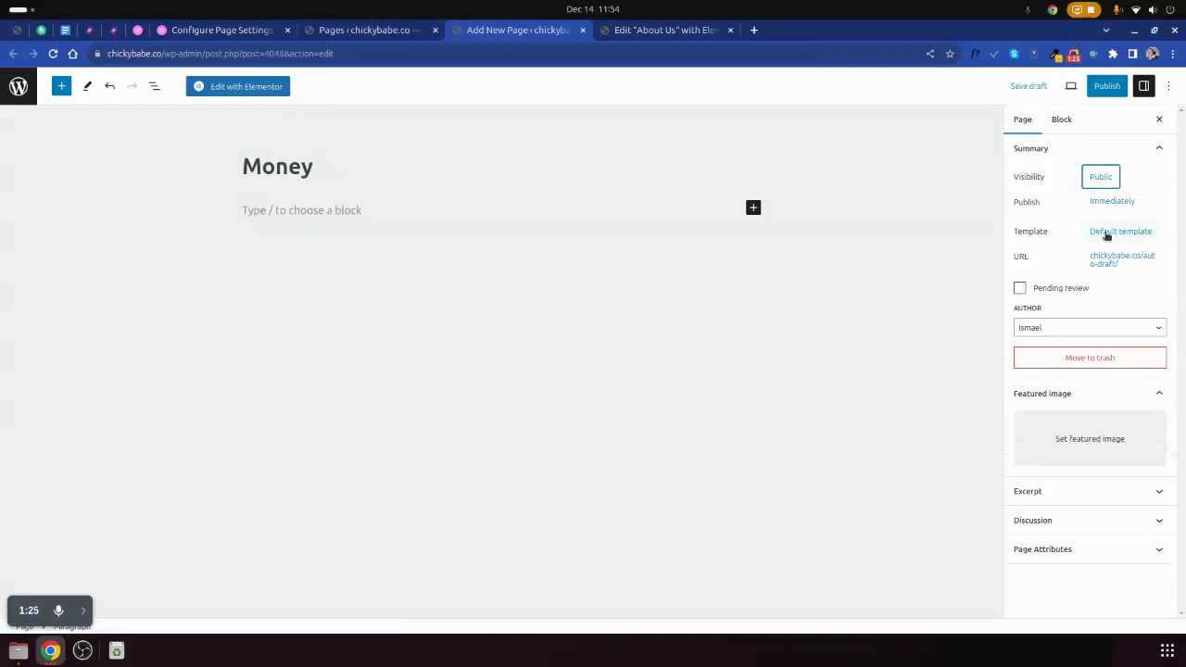
- Examine the templates available for the Money page
click(1107, 234)
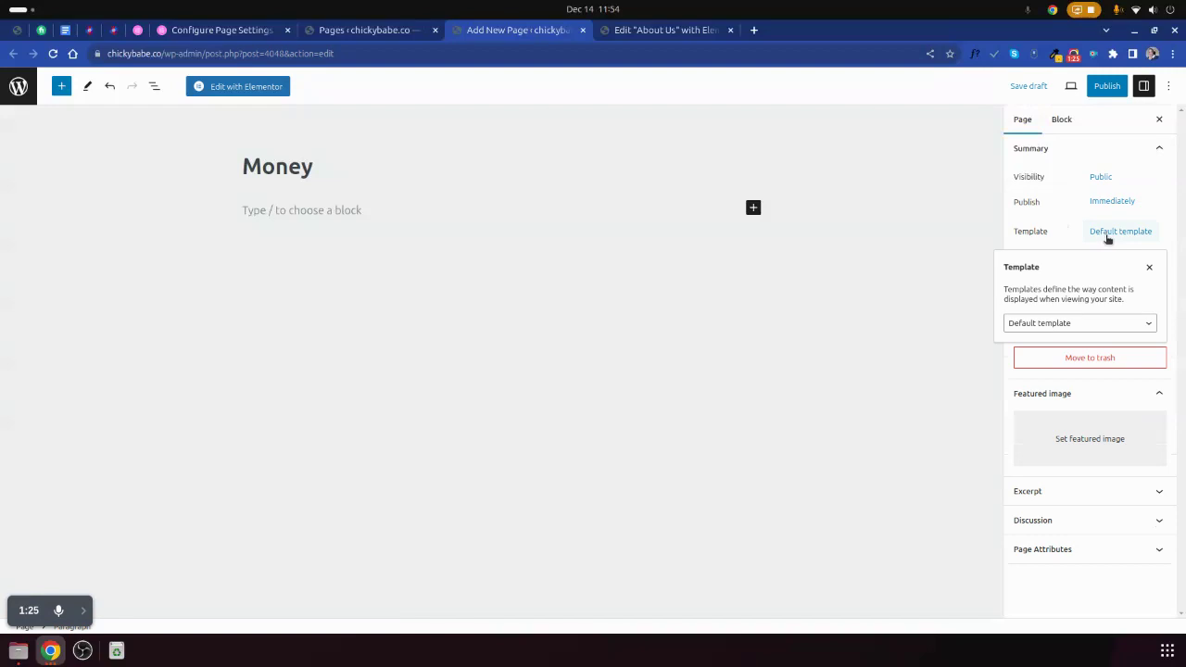
click(1025, 325)
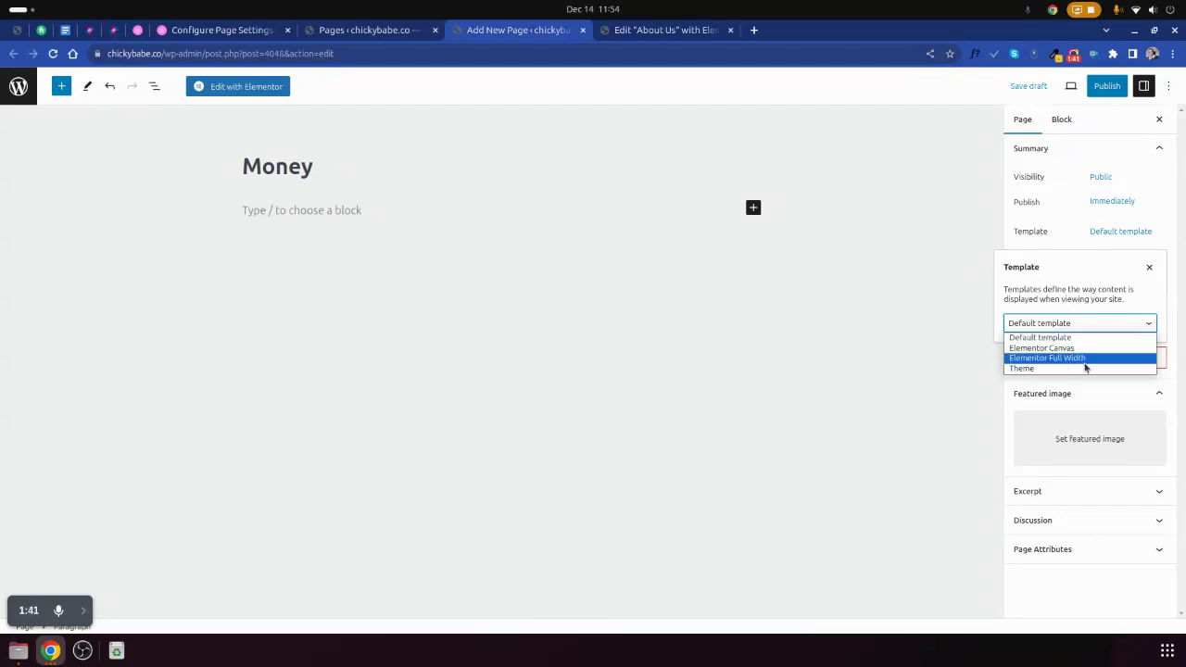
click(1155, 271)
click(1147, 270)
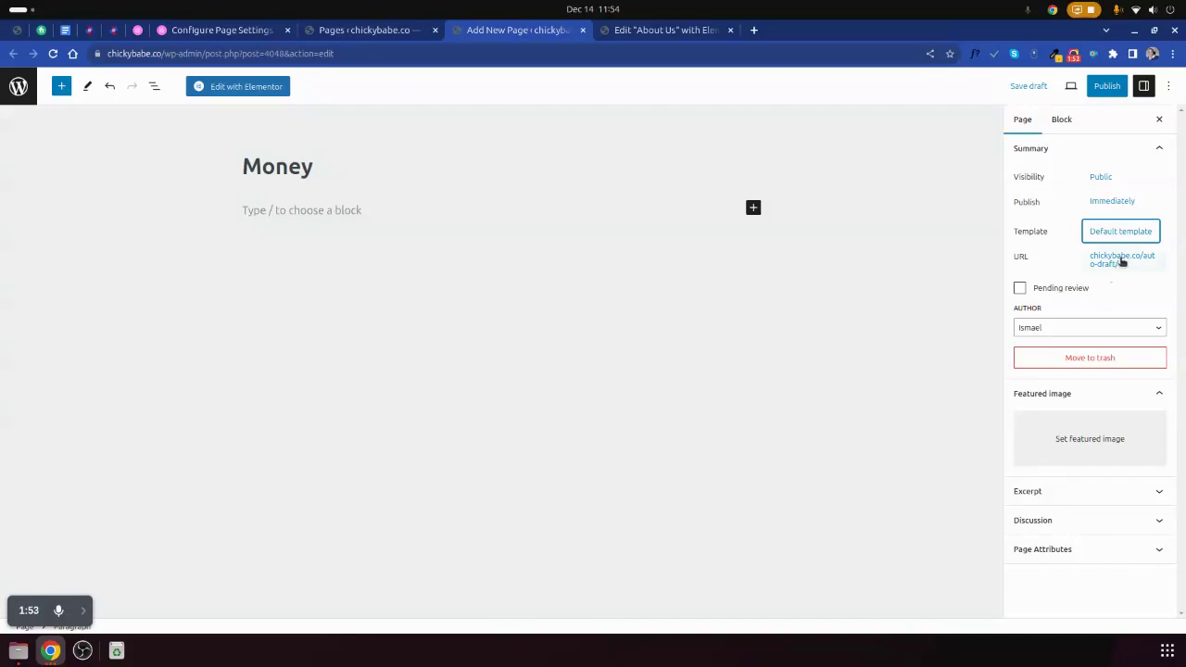
- Turn the page's pending review option on and off again, and look through the available authors
click(1020, 289)
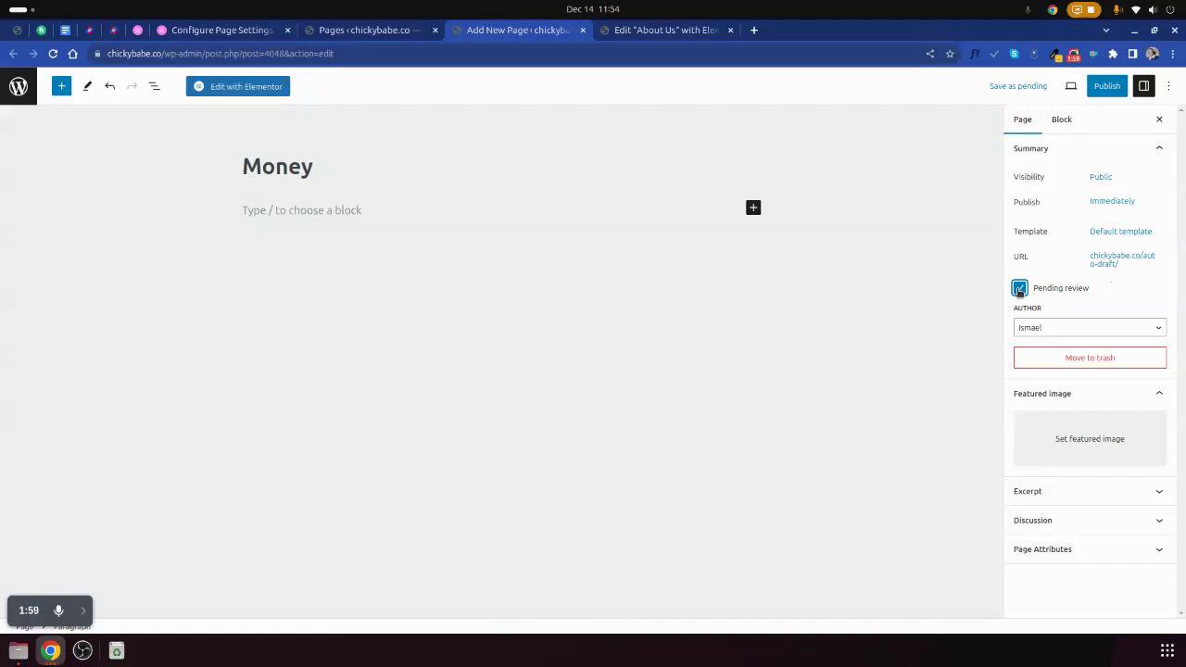
click(1020, 289)
click(1047, 329)
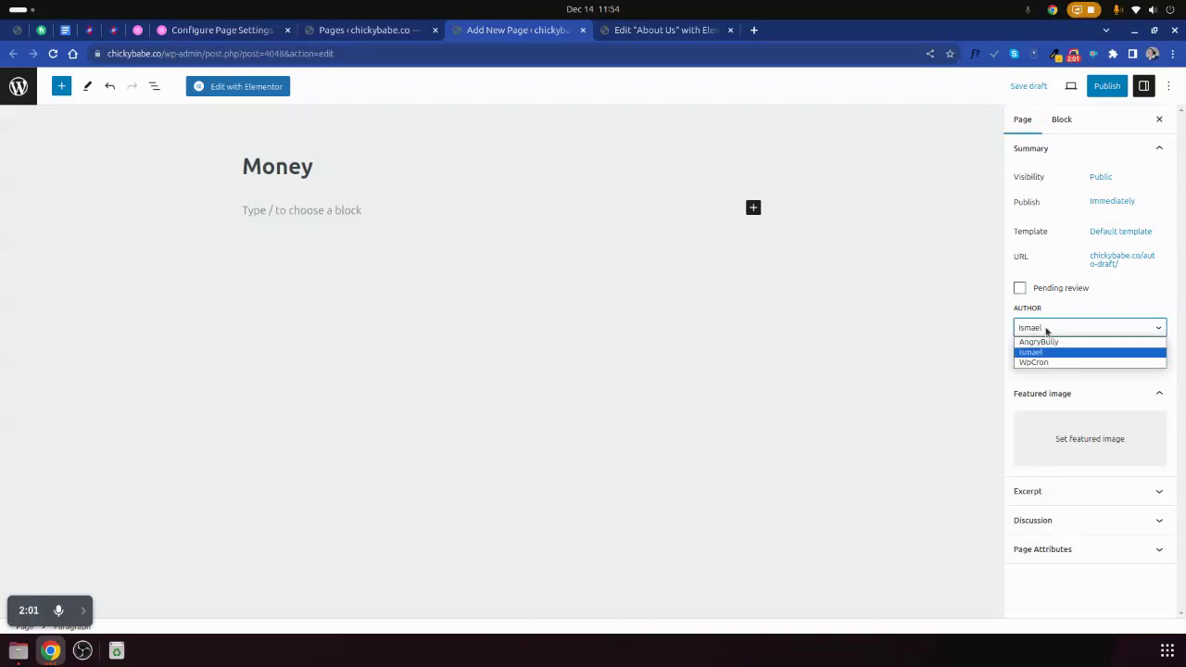
click(1046, 329)
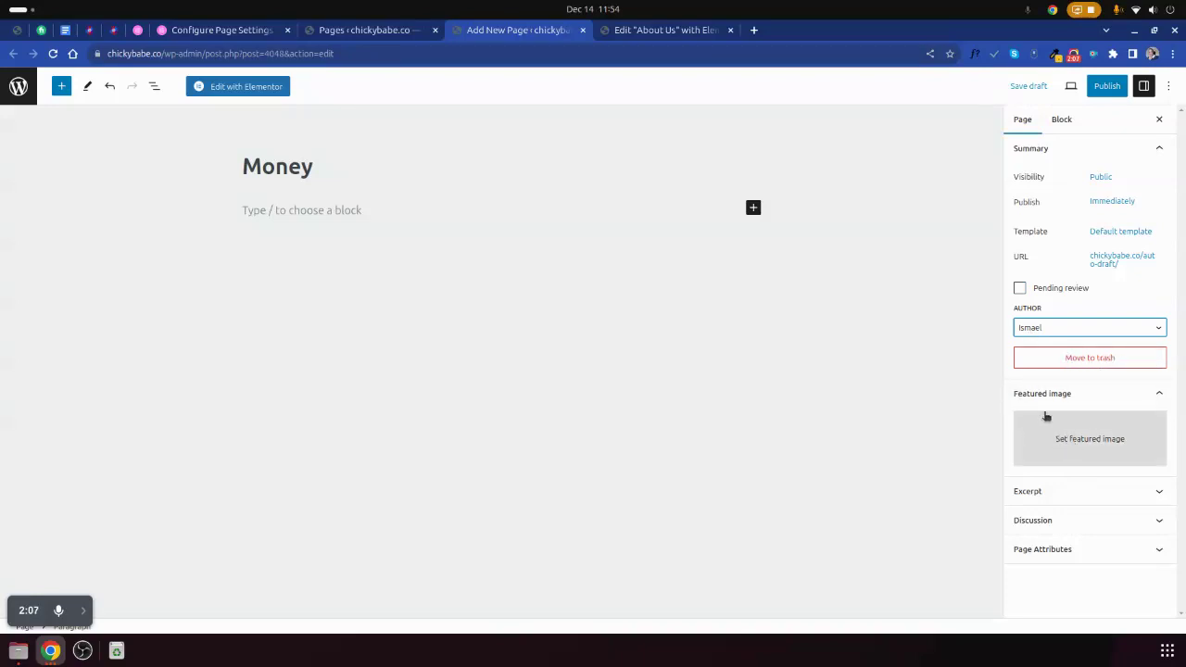
- Set the yacht photo from the media library as the page's featured image
click(1073, 443)
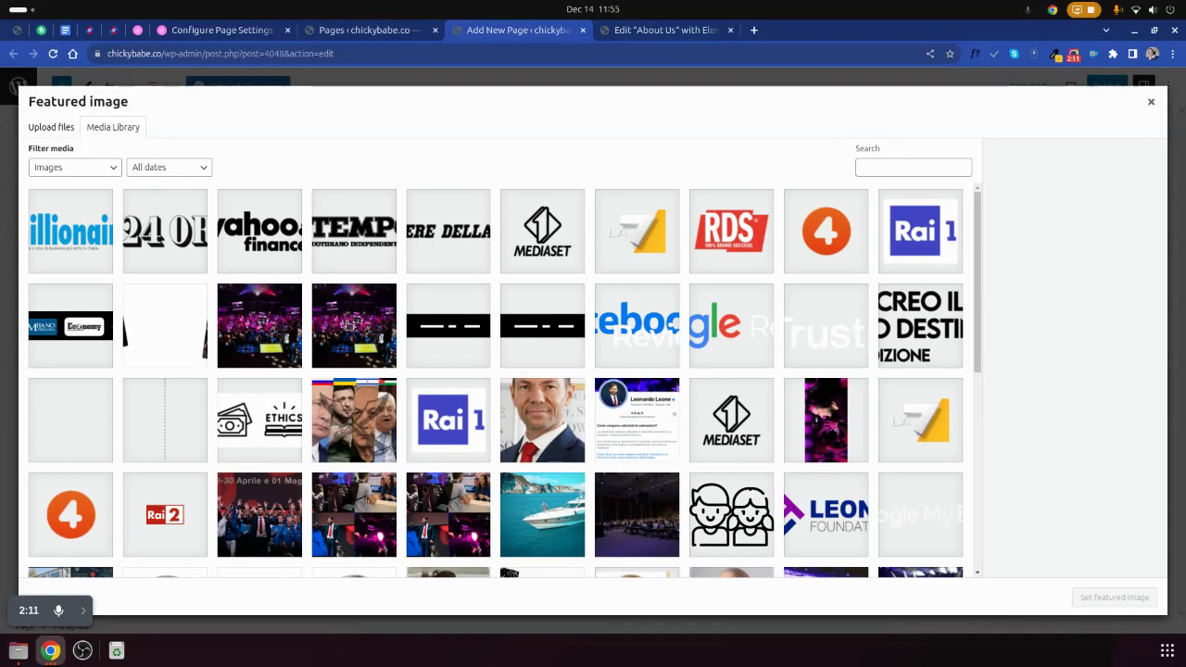
click(334, 296)
click(570, 536)
click(1097, 591)
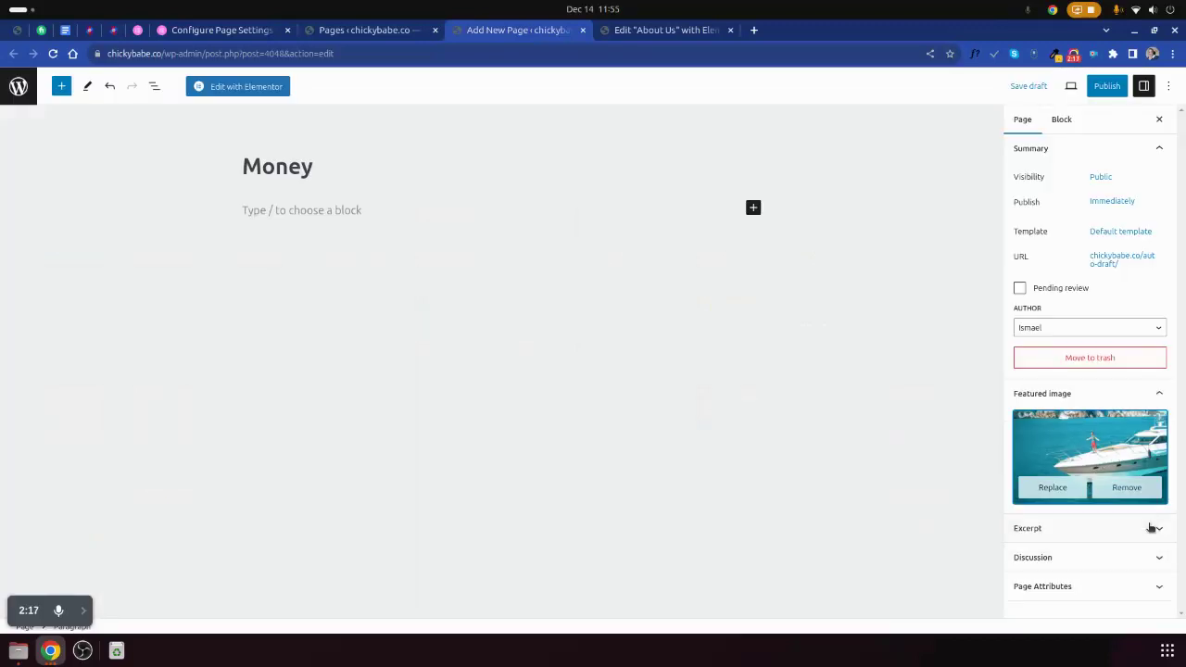
- Expand the Excerpt, Discussion and Page Attributes settings of the page to examine their options
click(1162, 536)
click(1080, 500)
click(1158, 575)
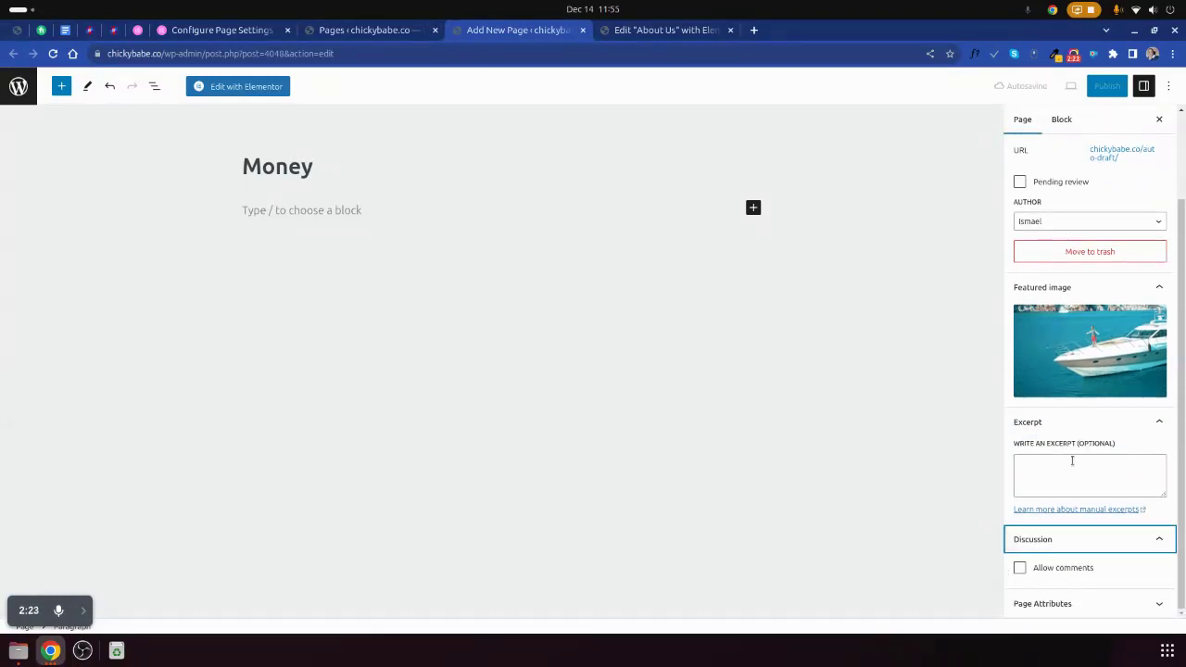
click(1145, 608)
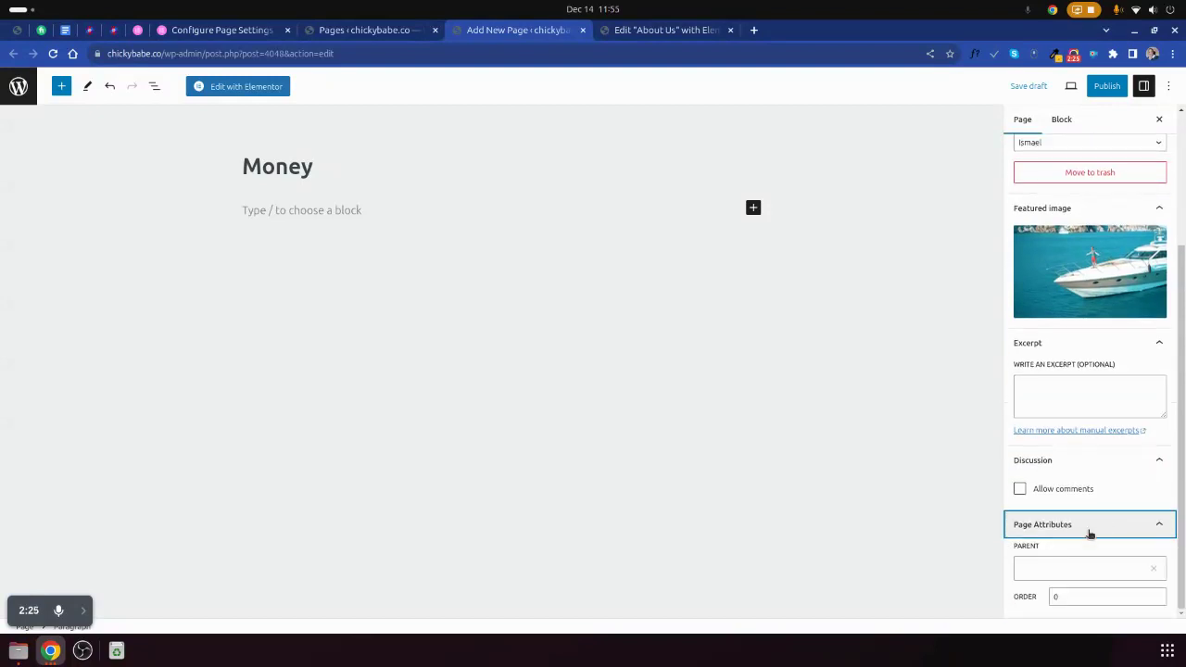
scroll(1113, 454, up, 4)
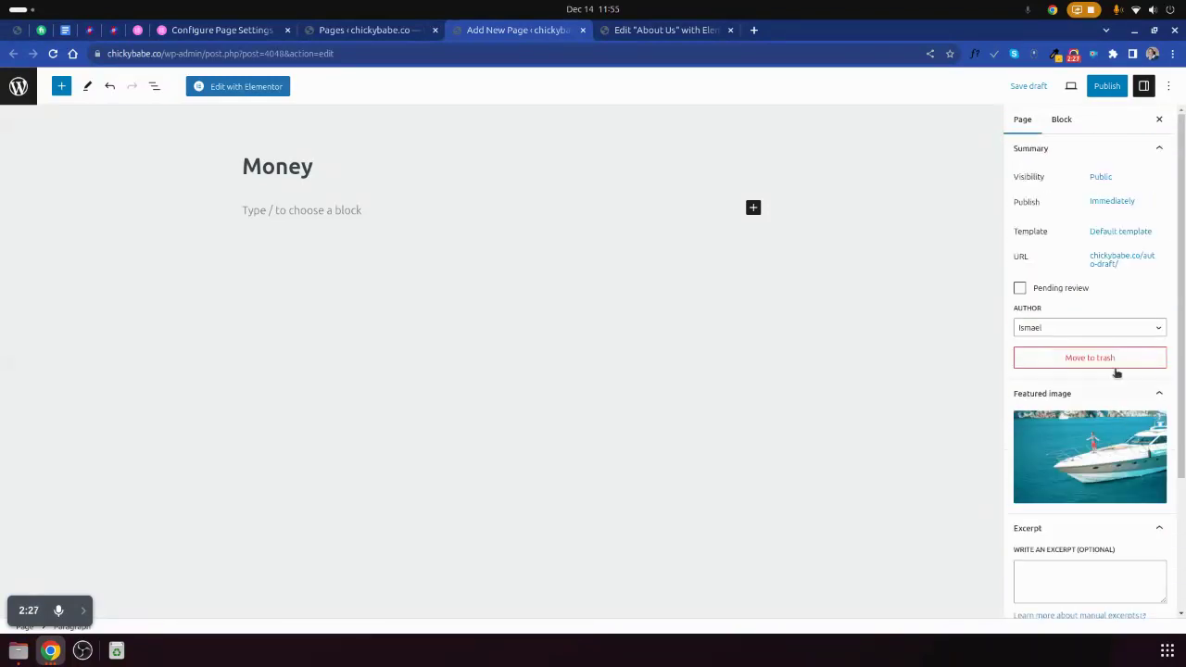
- Publish the Money page and open it for editing with Elementor
click(1103, 88)
click(1059, 91)
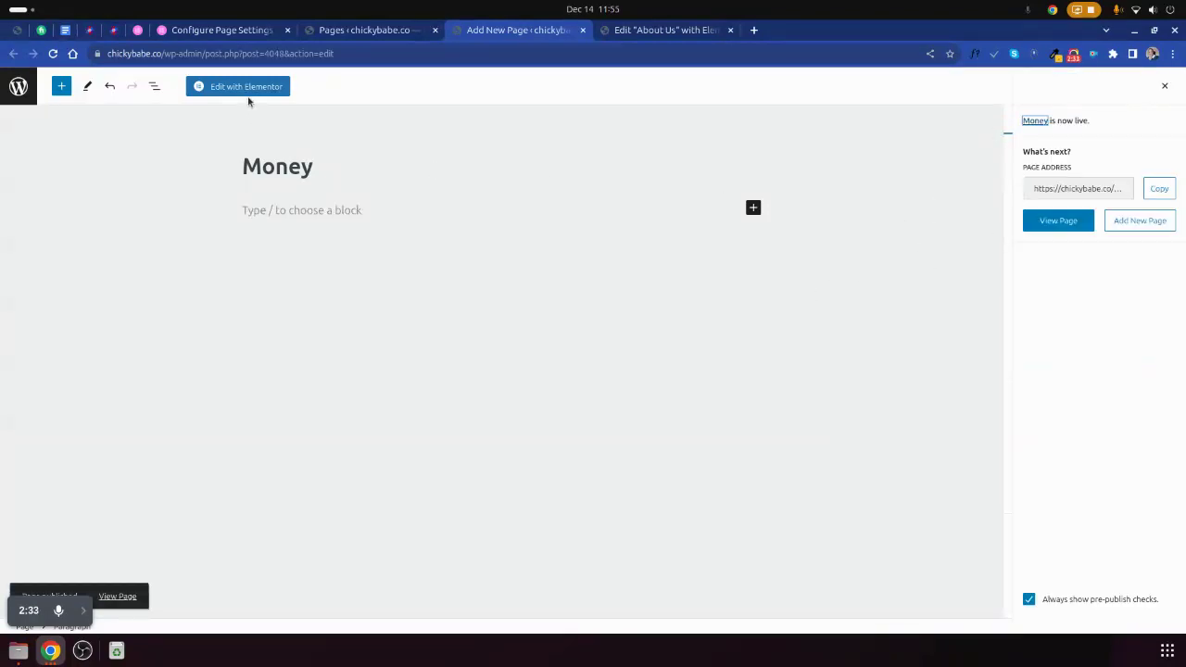
click(247, 89)
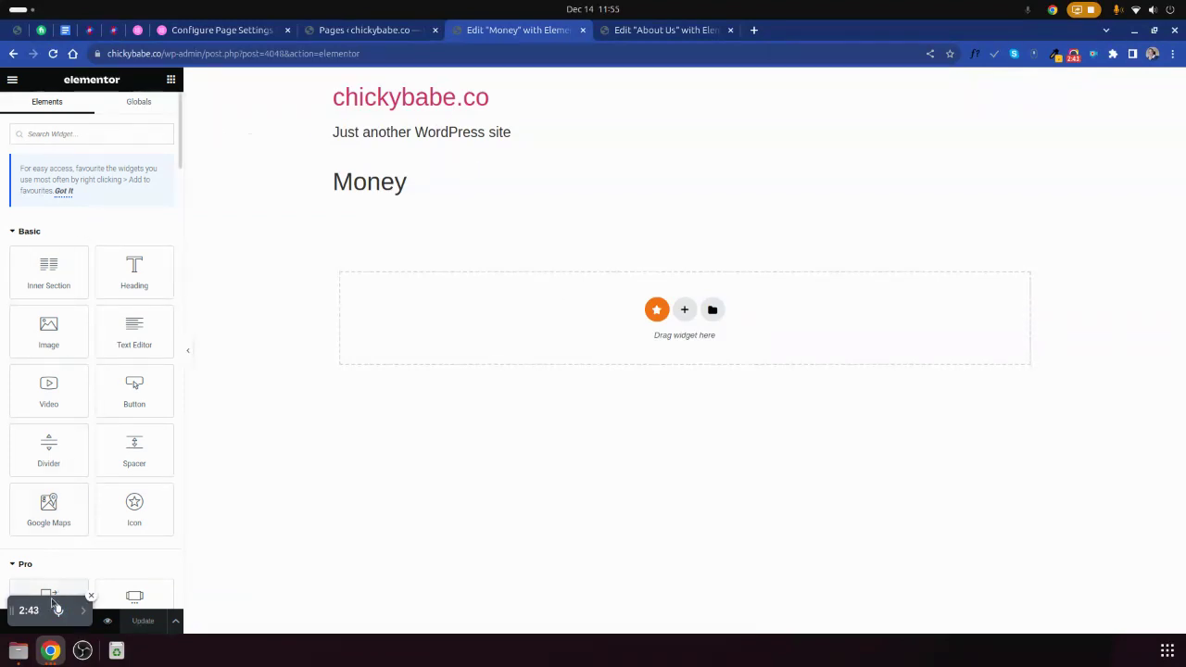
- Open the page's general settings in Elementor and examine the available status options
drag(14, 610, 11, 581)
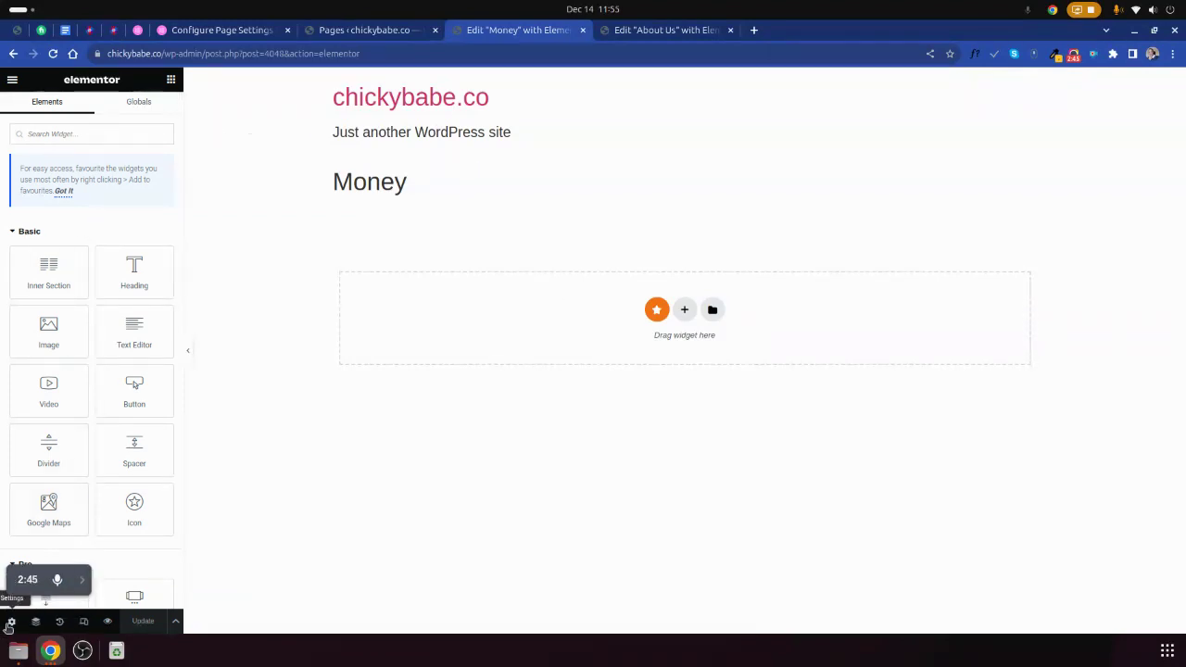
click(11, 624)
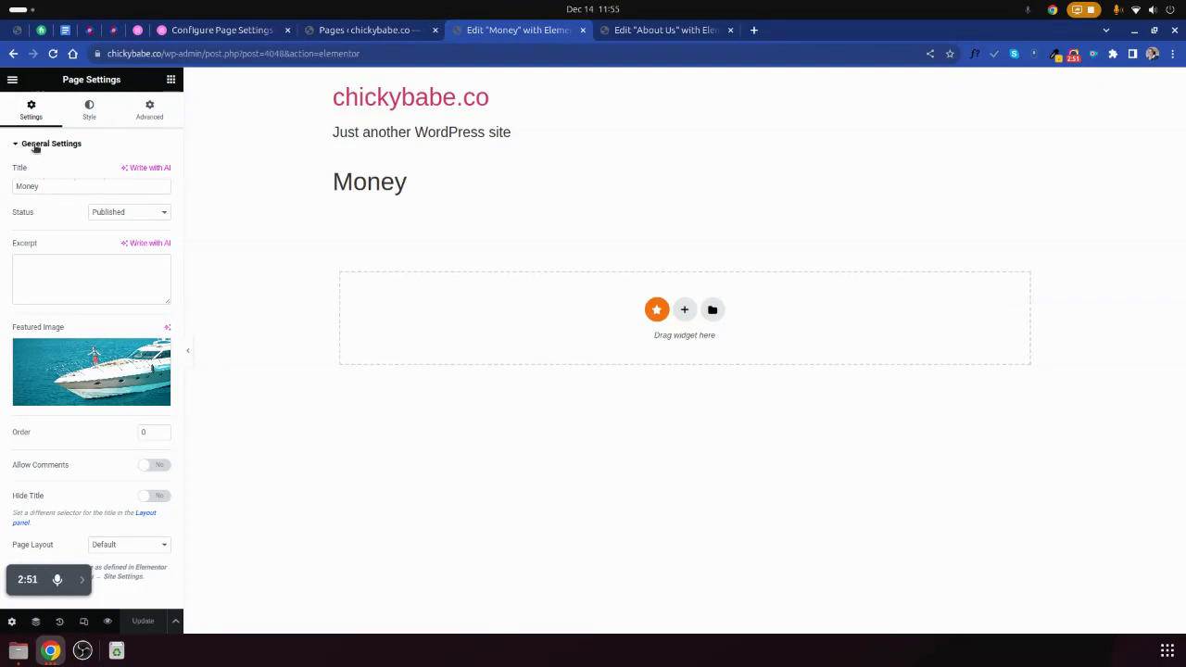
click(131, 216)
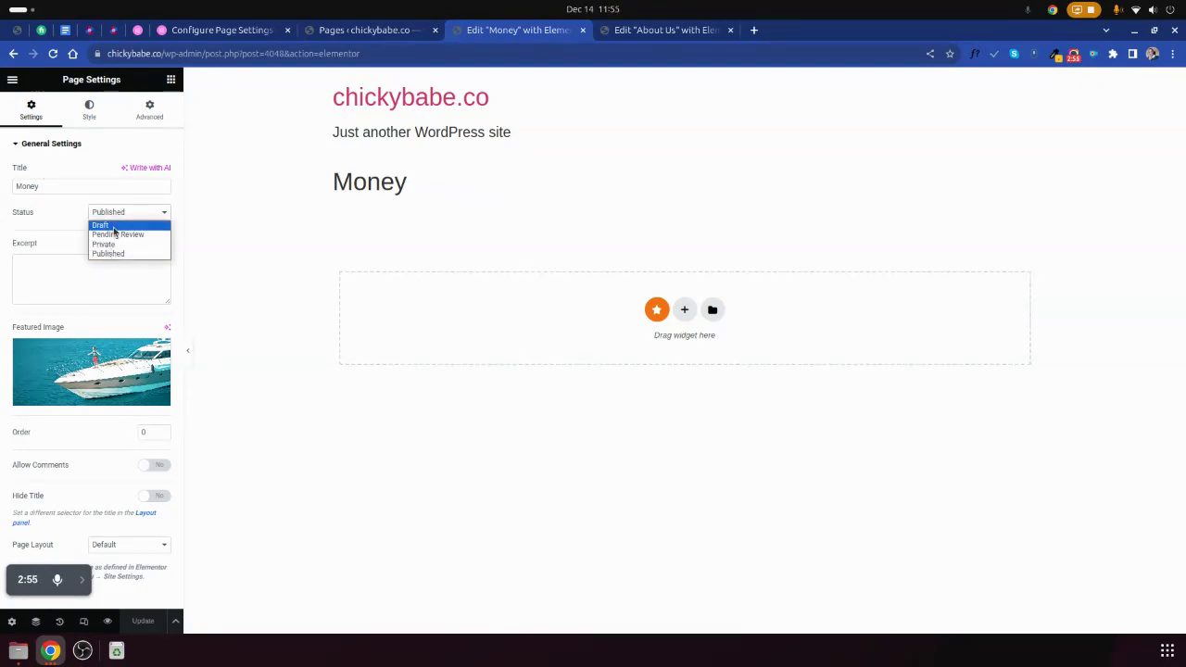
click(73, 259)
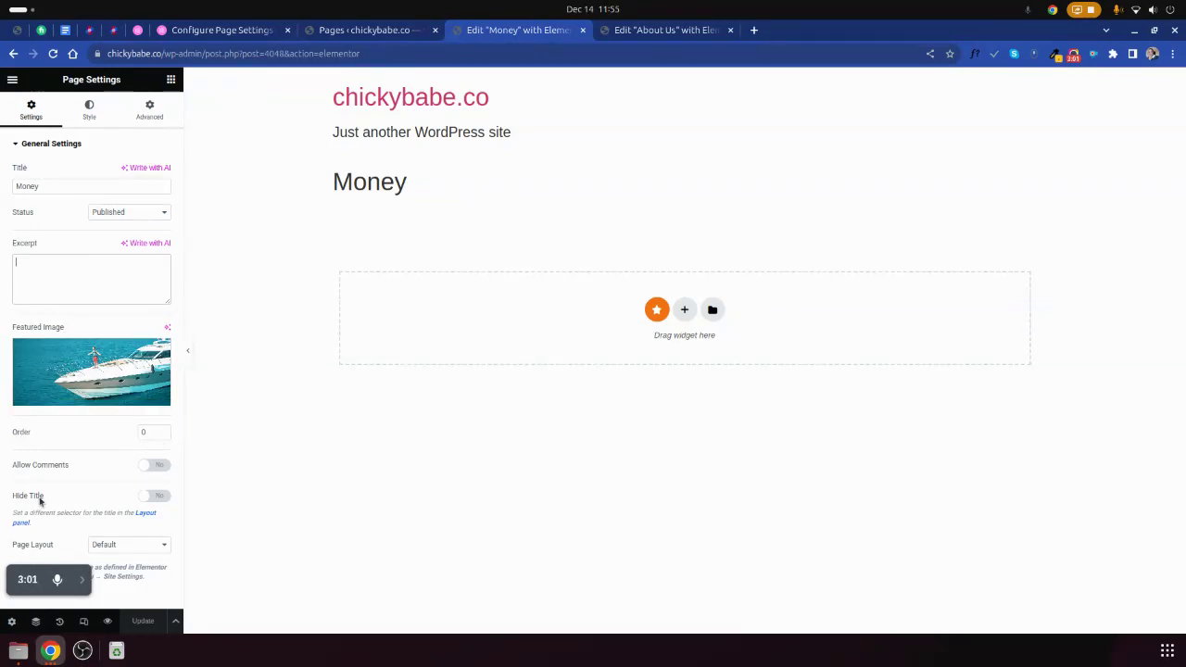
- Try the Hide Title option on the Money heading by switching it on and off repeatedly
drag(351, 183, 346, 239)
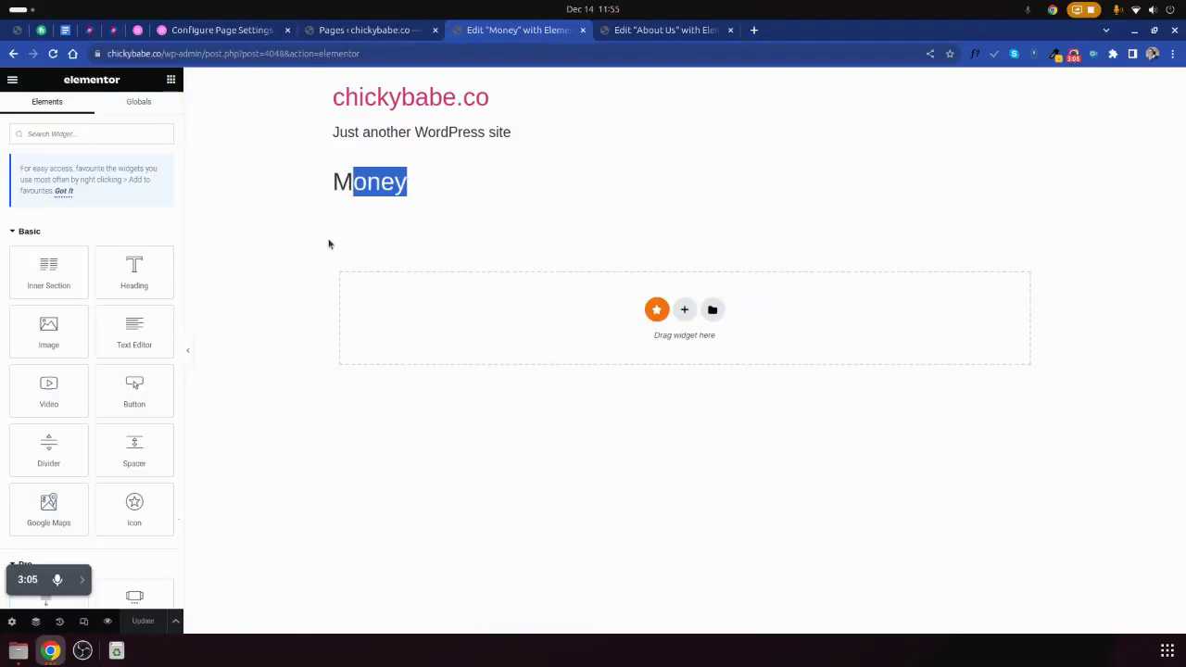
double_click(353, 179)
click(11, 621)
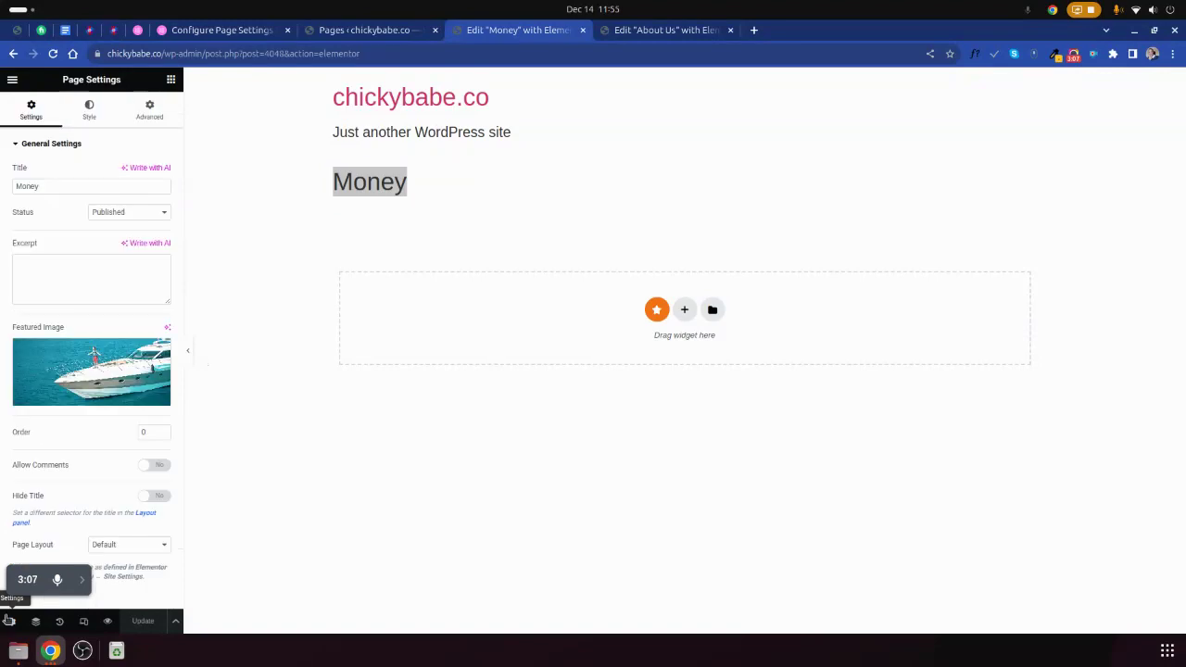
click(158, 498)
click(158, 498)
click(158, 497)
click(159, 497)
click(158, 498)
click(159, 497)
click(159, 498)
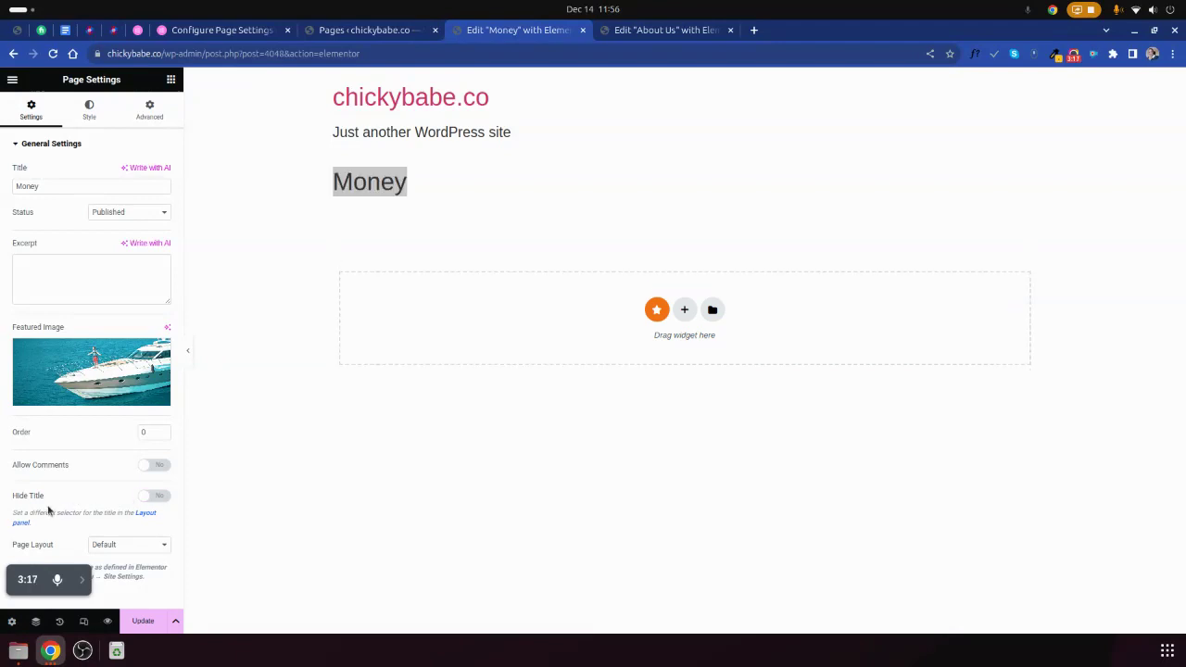
- Review the page layout choices and set the page layout to Elementor Canvas
click(118, 549)
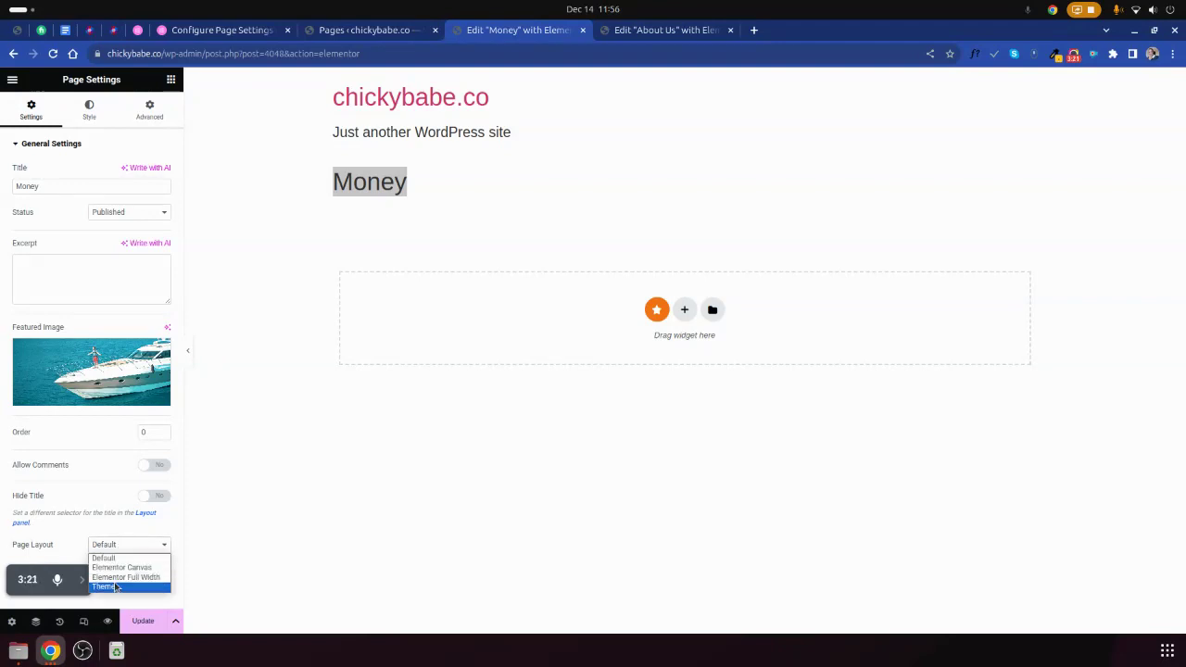
click(64, 558)
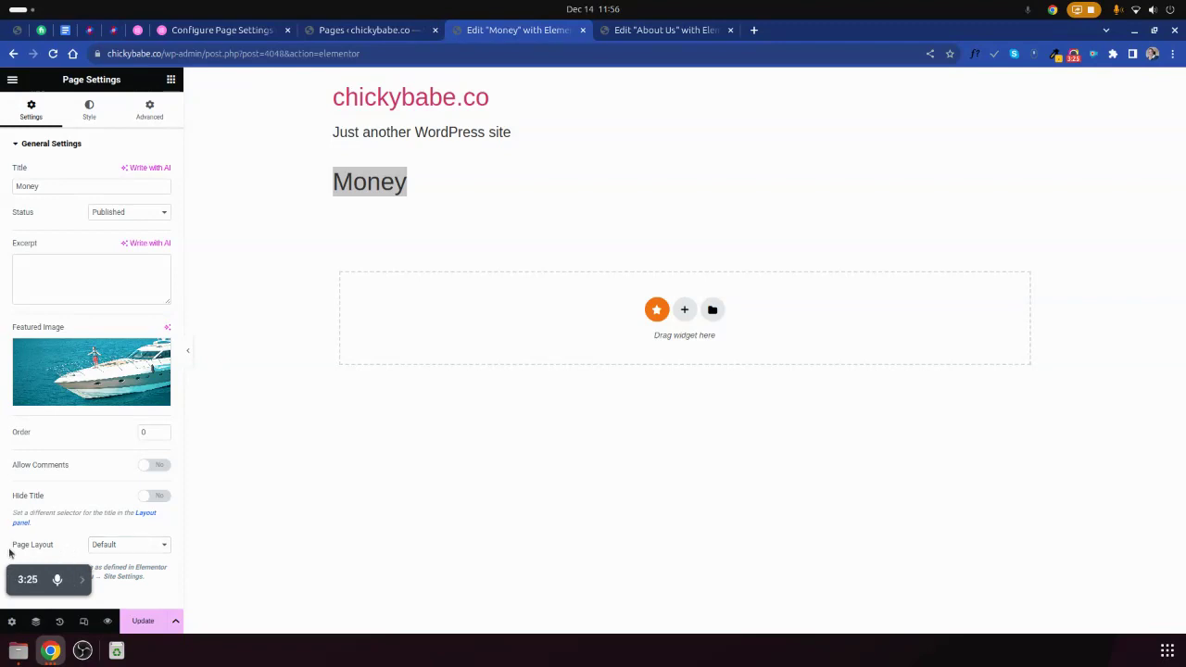
drag(13, 578, 13, 513)
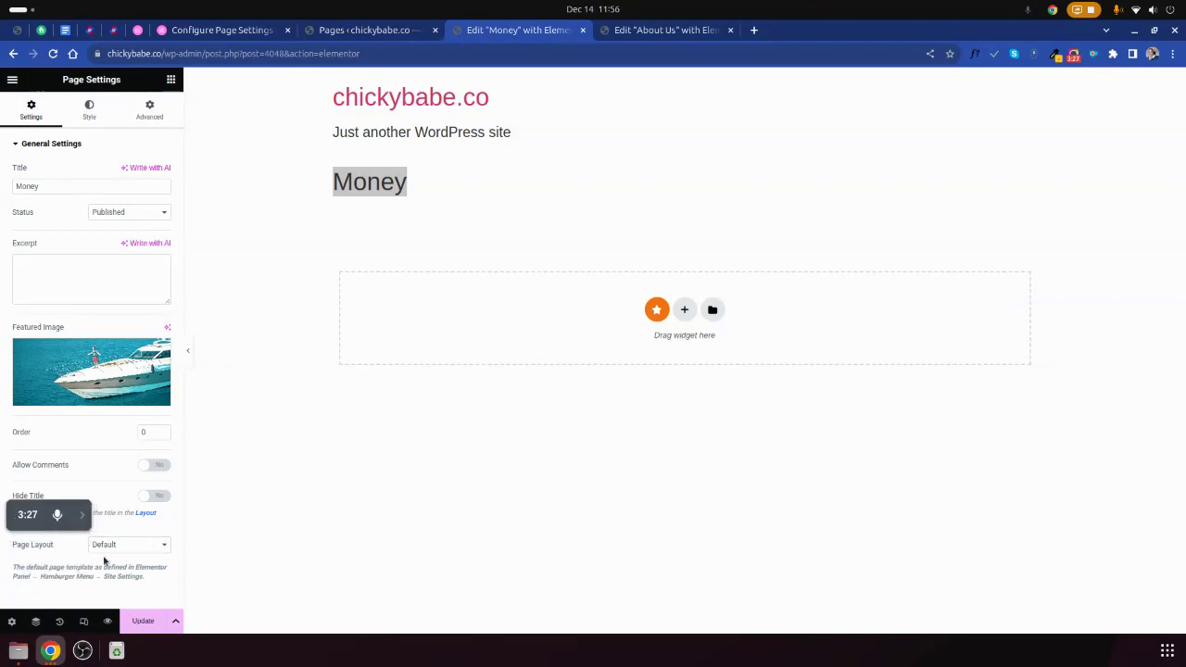
click(111, 549)
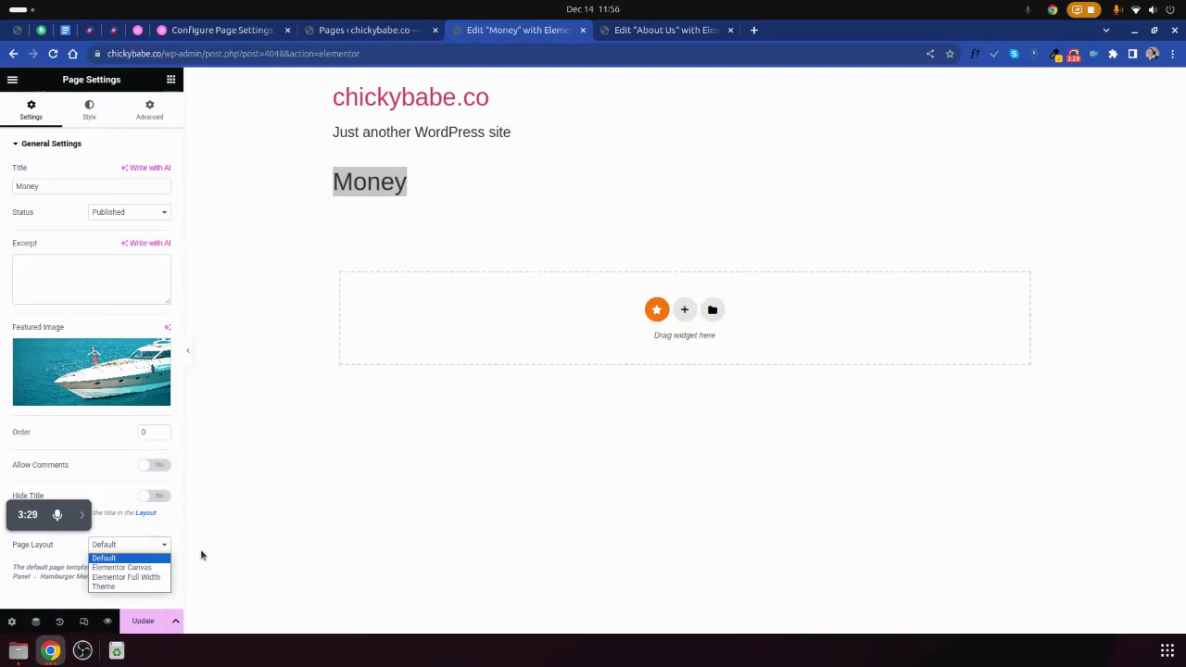
click(130, 575)
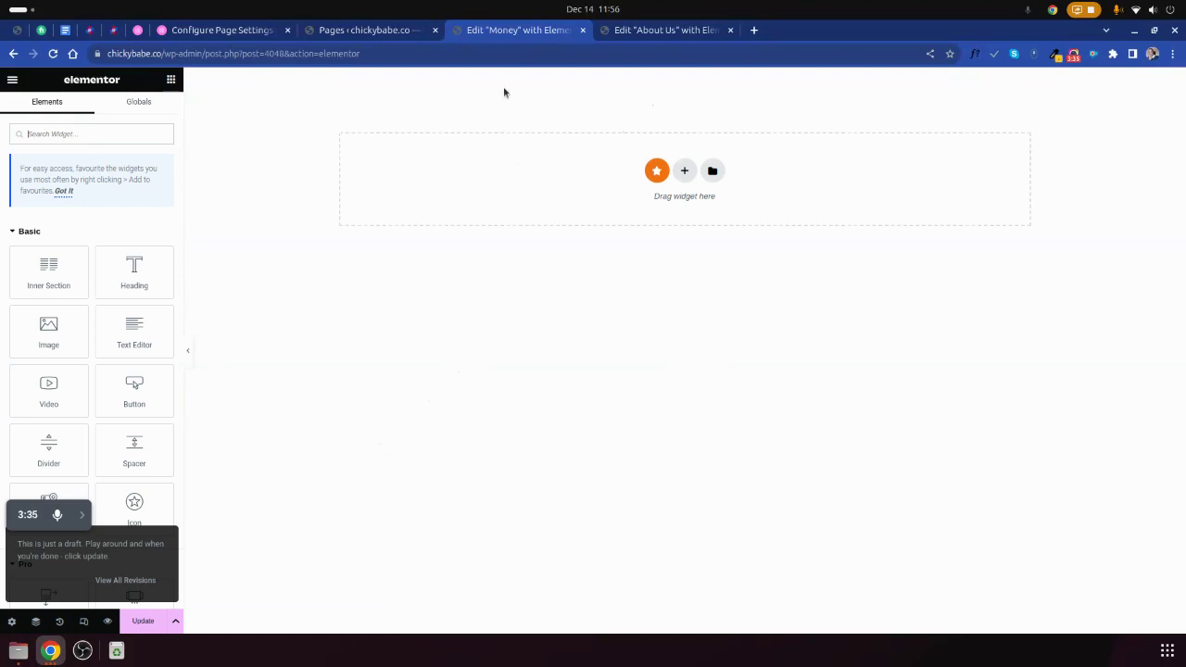
- Set the page layout to Elementor Full Width in the page settings
click(12, 623)
click(116, 546)
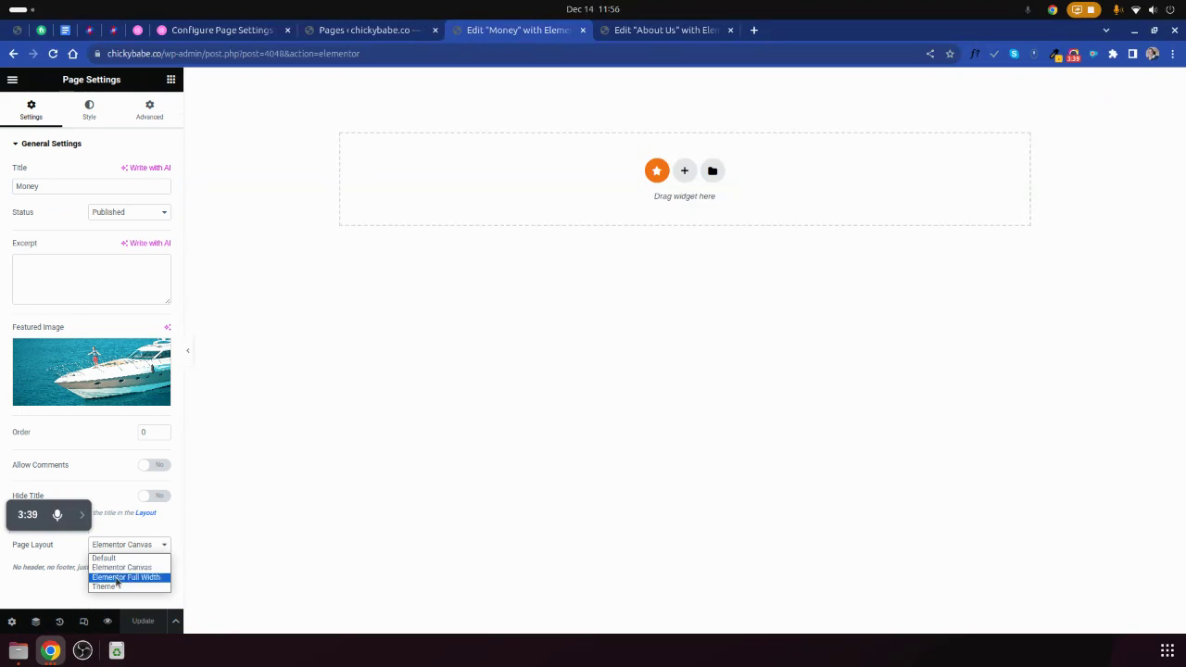
click(116, 575)
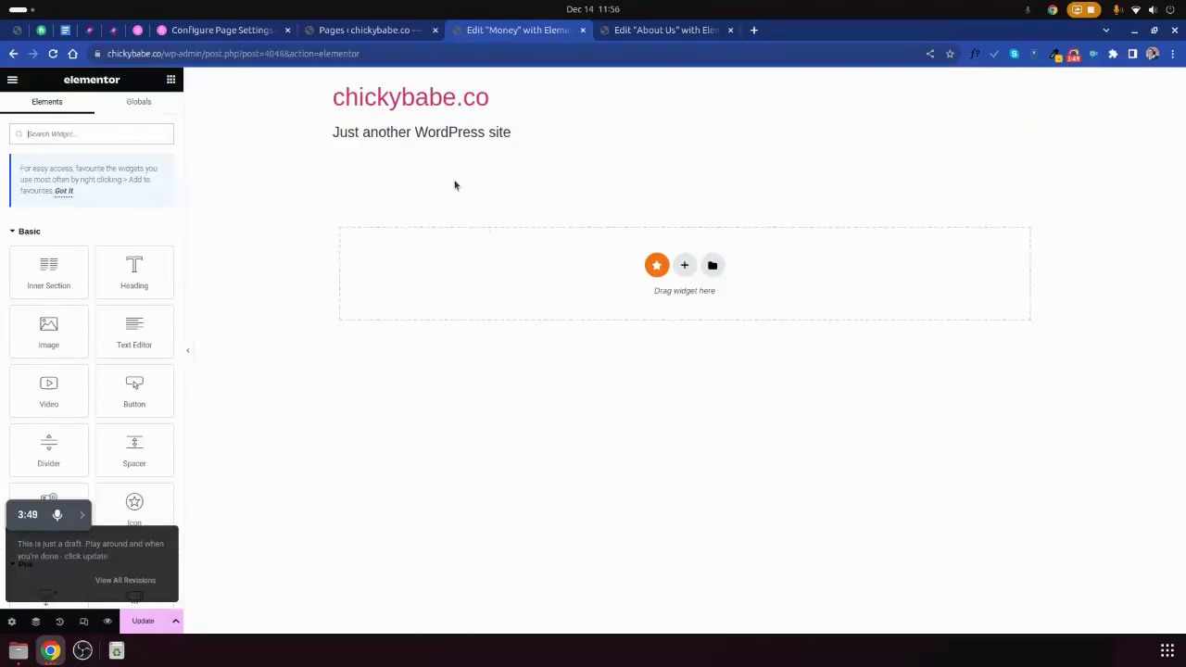
- Add a single-column section to the page and remove it again
click(684, 265)
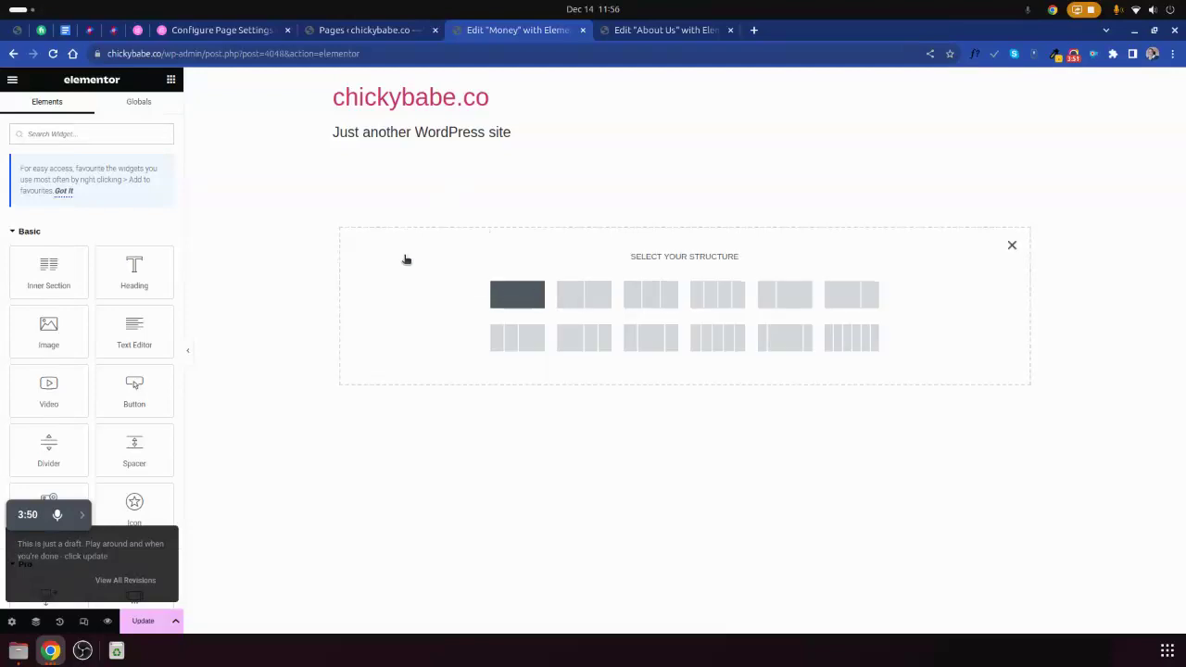
click(516, 294)
click(701, 154)
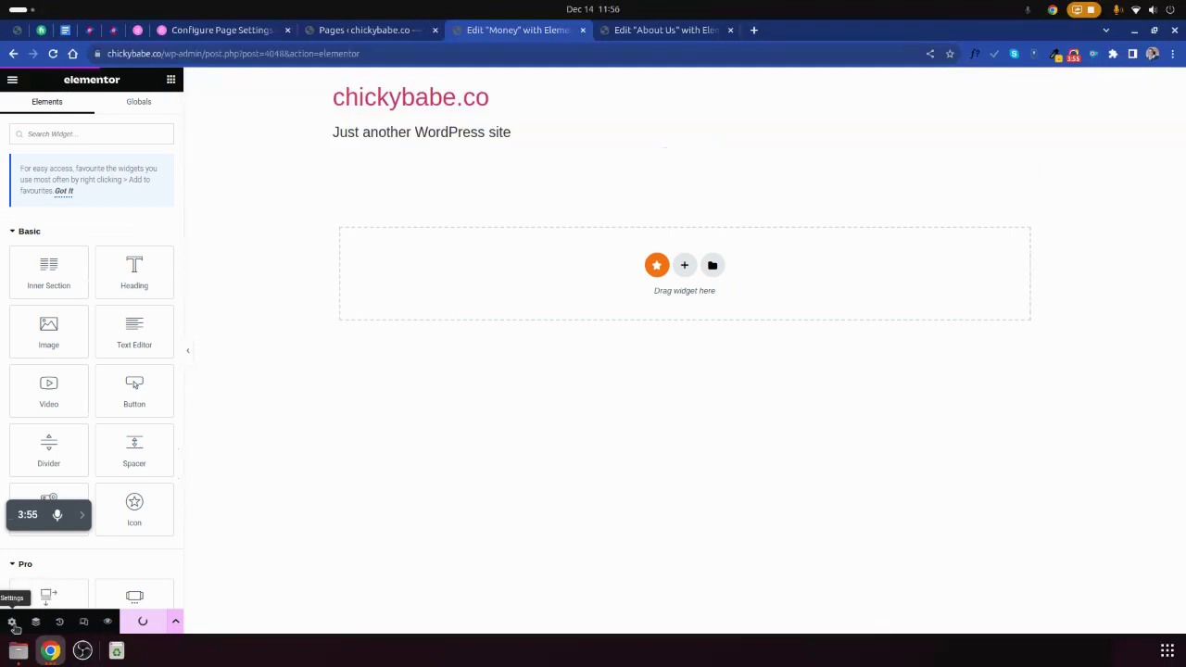
- Reopen the page settings of the Money page
click(12, 621)
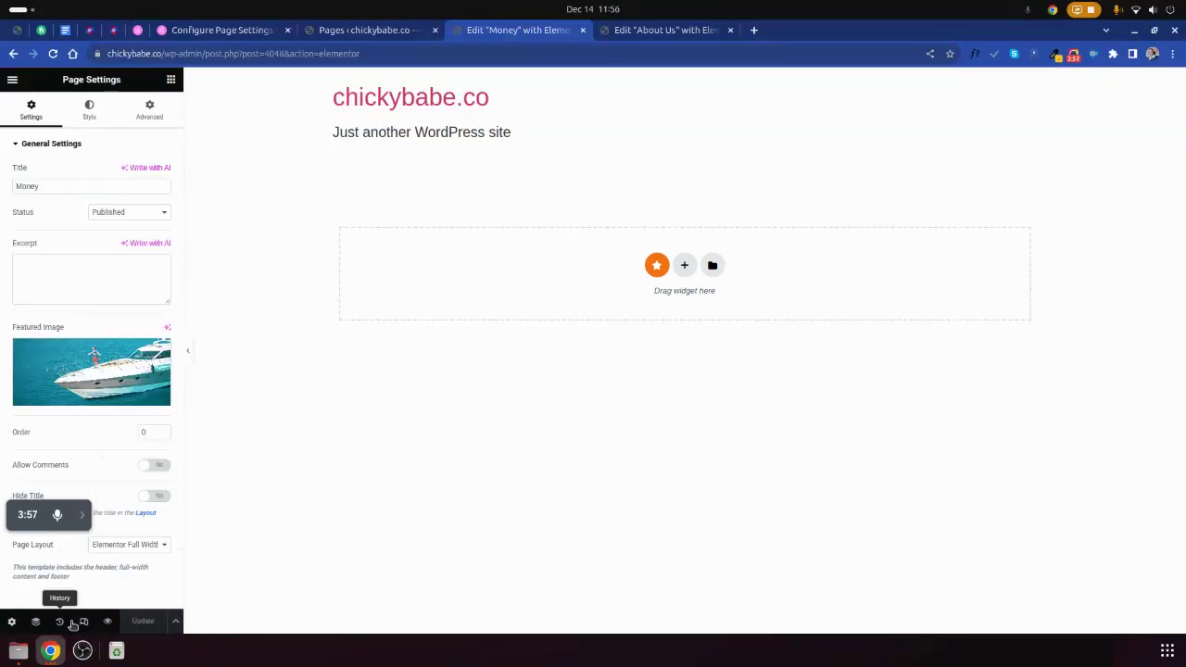